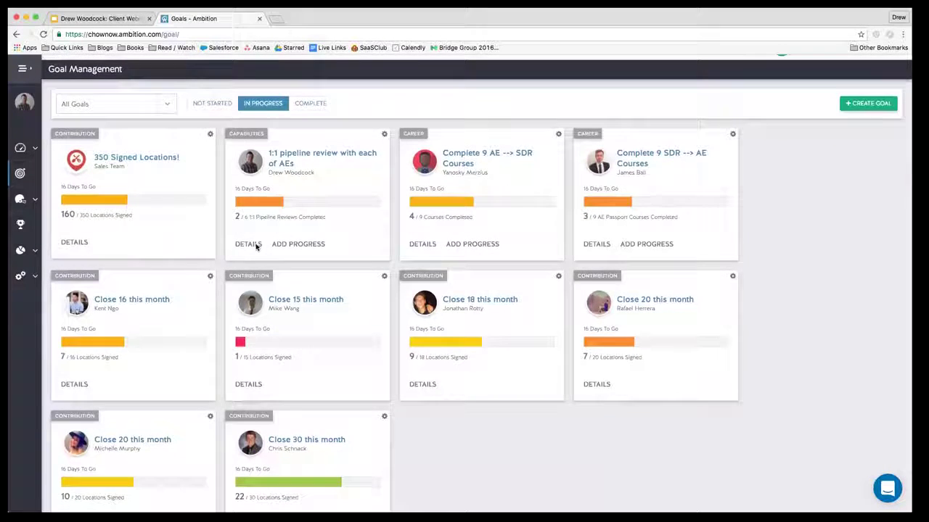
{"action": "scroll", "coordinate": [258, 245], "scroll_direction": "down", "scroll_amount": 4}
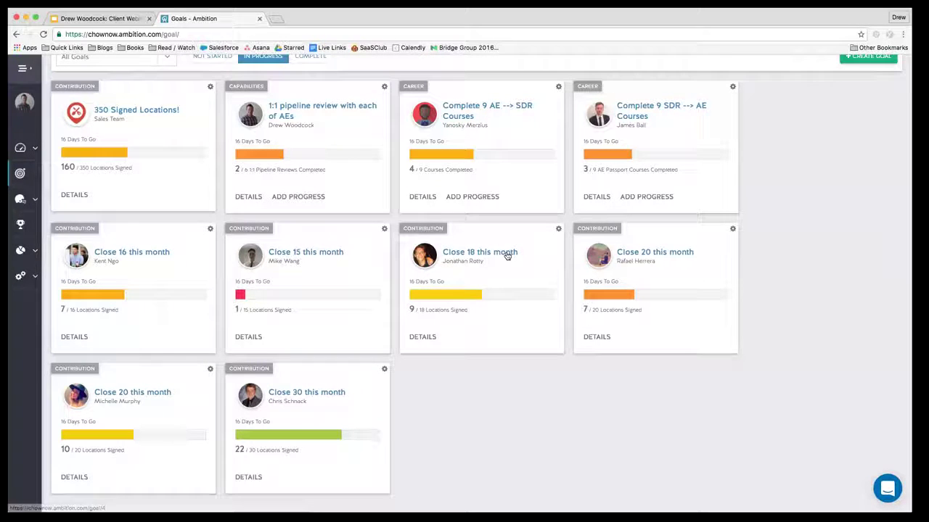
{"action": "scroll", "coordinate": [363, 300], "scroll_direction": "up", "scroll_amount": 2}
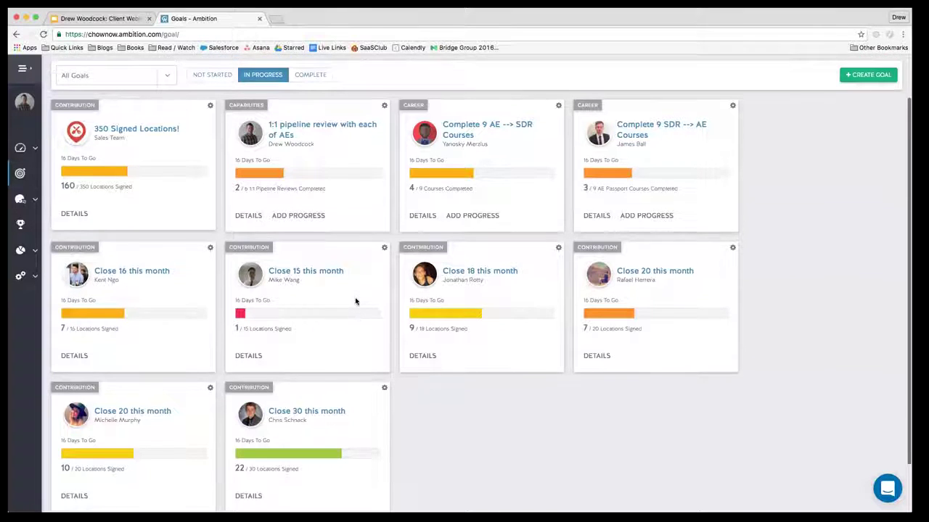
{"action": "scroll", "coordinate": [355, 301], "scroll_direction": "up", "scroll_amount": 1}
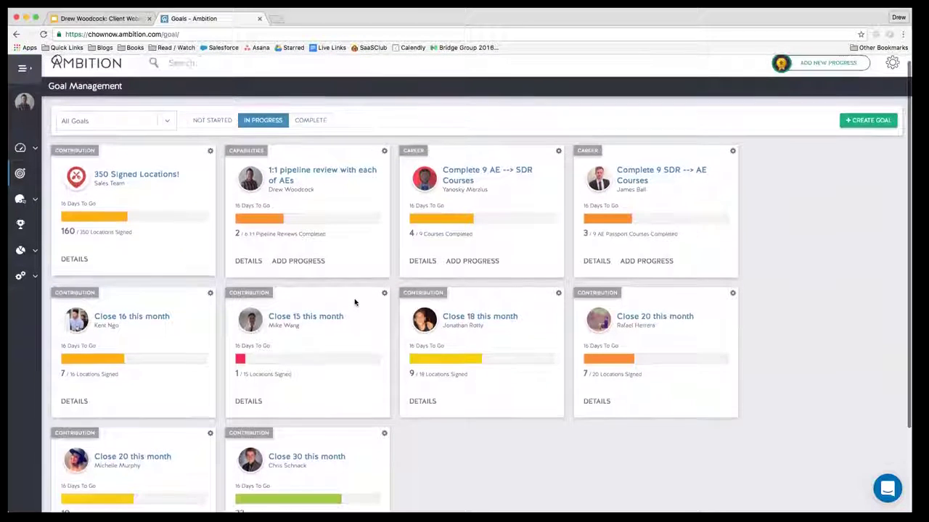
{"action": "scroll", "coordinate": [355, 301], "scroll_direction": "up", "scroll_amount": 1}
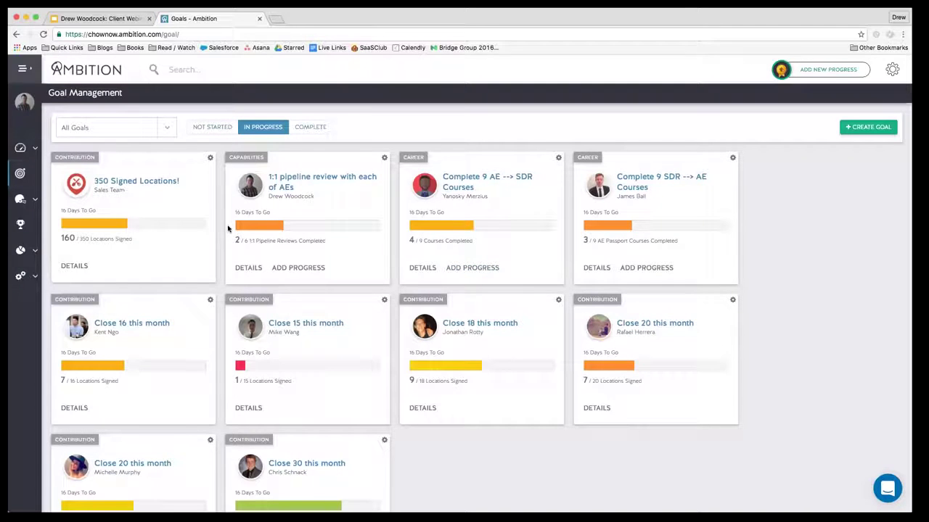
{"action": "scroll", "coordinate": [225, 226], "scroll_direction": "down", "scroll_amount": 2}
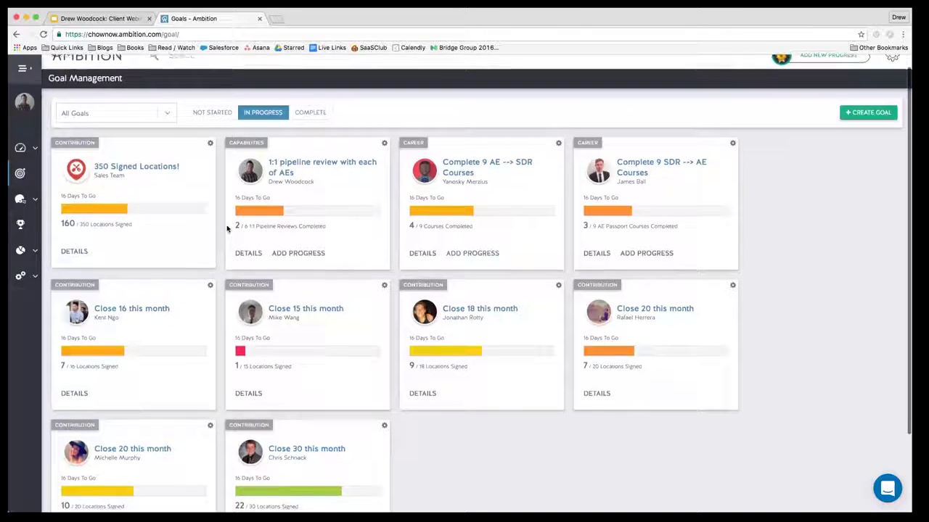
{"action": "scroll", "coordinate": [201, 222], "scroll_direction": "up", "scroll_amount": 1}
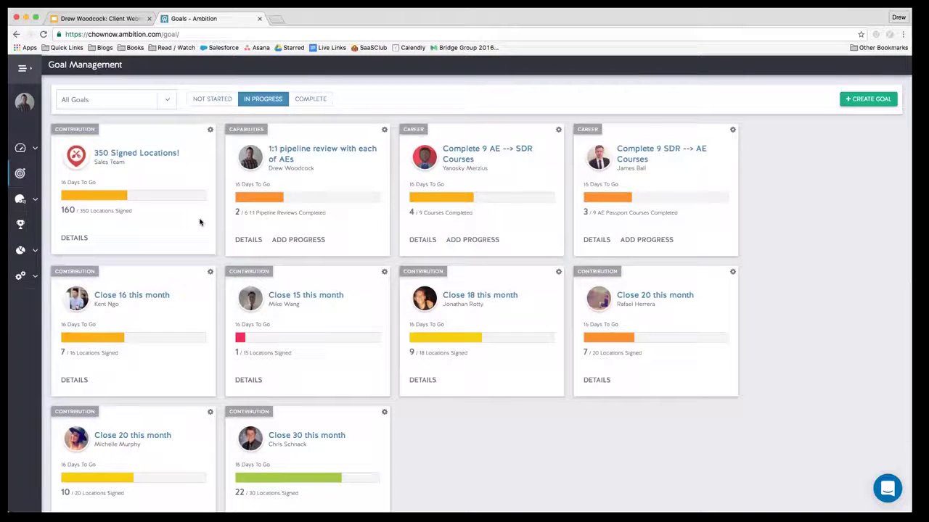
Start a new goal named "Meet with 3 people at X account" with the description "Meet with 3 key DMs at X Corp"
{"action": "left_click", "coordinate": [424, 241]}
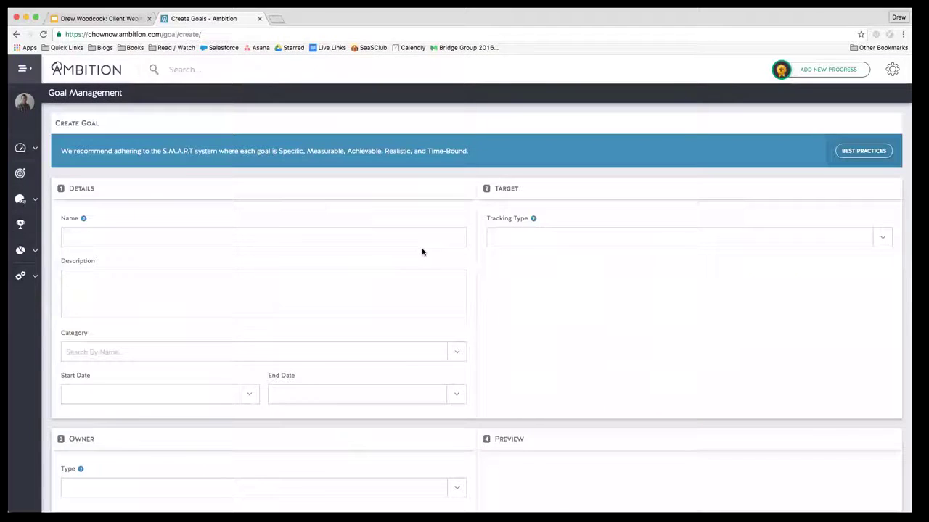
{"action": "left_click", "coordinate": [376, 241]}
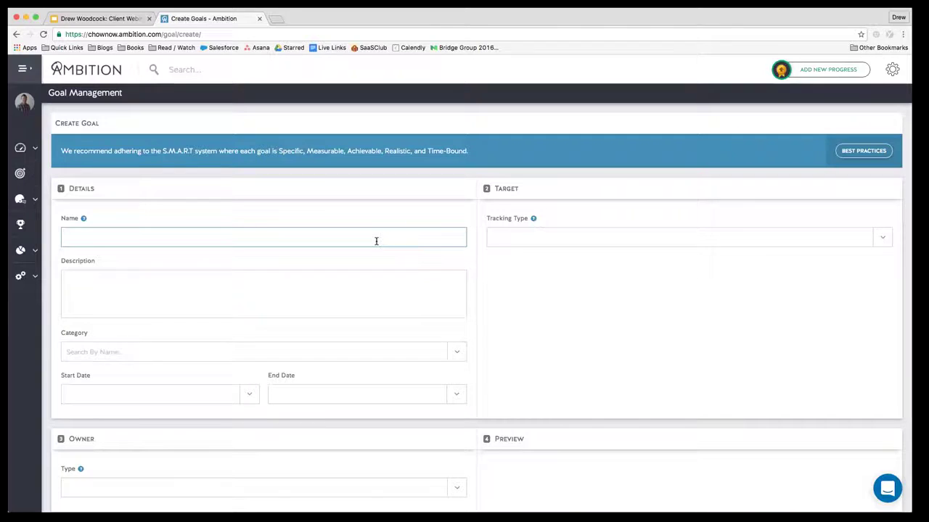
{"action": "type", "text": "Meet with 3 people at X a"}
{"action": "type", "text": "ccount"}
{"action": "key", "text": "Tab"}
{"action": "type", "text": "Meet with"}
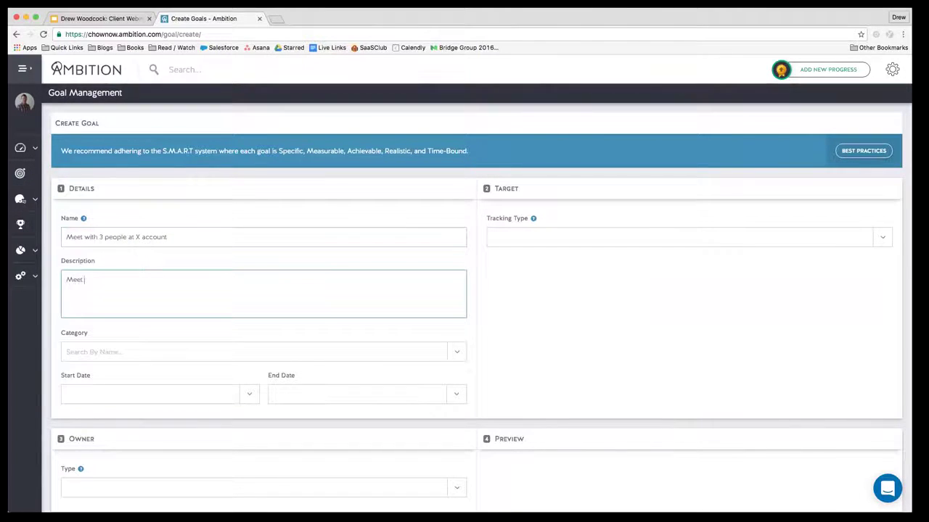
{"action": "type", "text": " 3 key DMs at X Corp"}
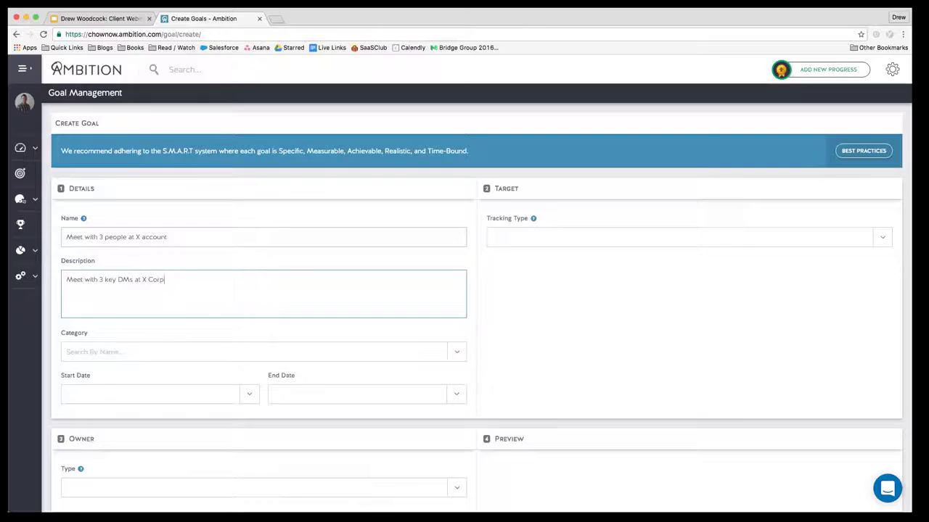
Assign the goal to the Contribution category and set its dates from 9/1/2016 to 9/30/2016
{"action": "scroll", "coordinate": [377, 242], "scroll_direction": "down", "scroll_amount": 3}
{"action": "left_click", "coordinate": [173, 266]}
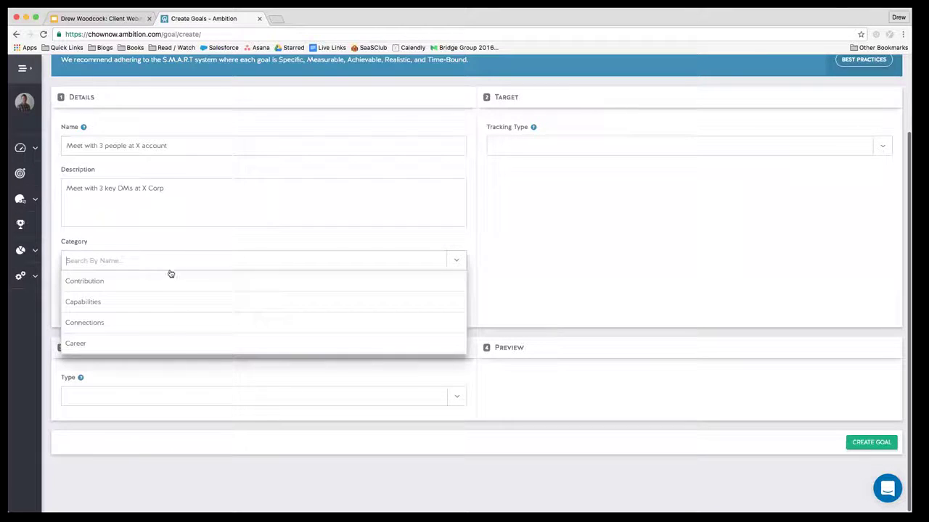
{"action": "left_click", "coordinate": [114, 283]}
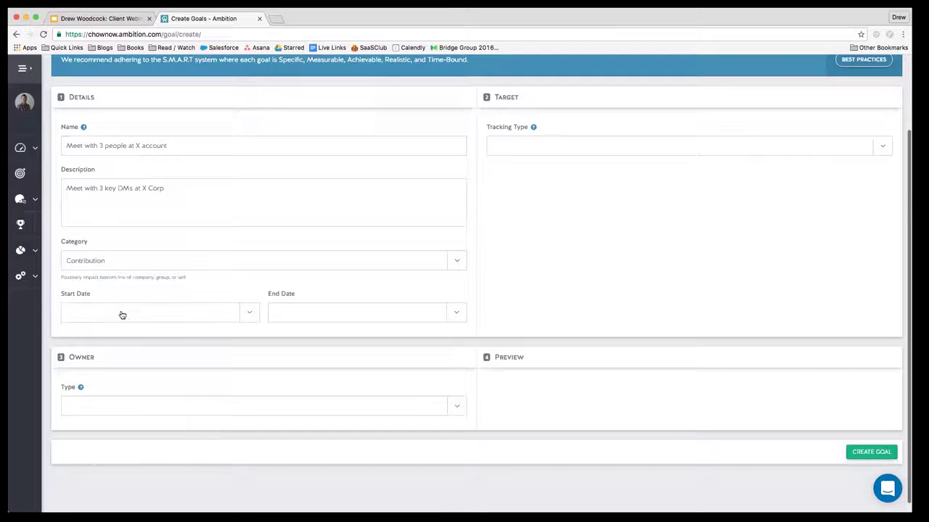
{"action": "left_click", "coordinate": [122, 315]}
{"action": "left_click", "coordinate": [141, 377]}
{"action": "left_click", "coordinate": [315, 312]}
{"action": "left_click", "coordinate": [365, 457]}
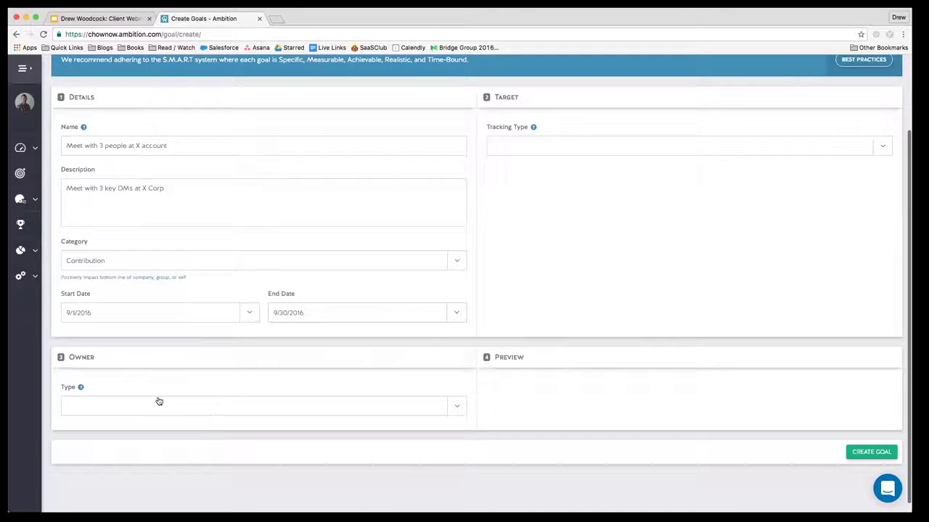
Set the goal's owner type to Account and choose the account holder's name as owner
{"action": "left_click", "coordinate": [159, 401]}
{"action": "left_click", "coordinate": [117, 293]}
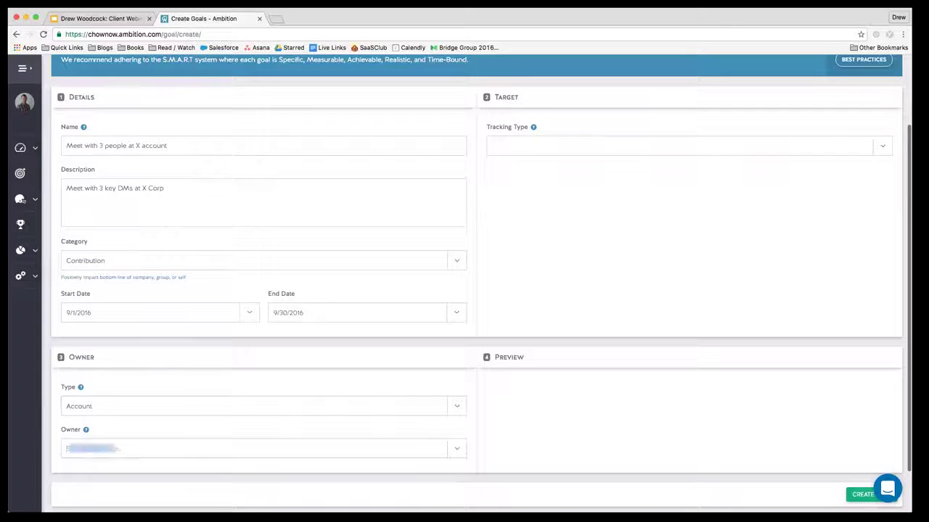
{"action": "type", "text": "dre"}
{"action": "key", "text": "Return"}
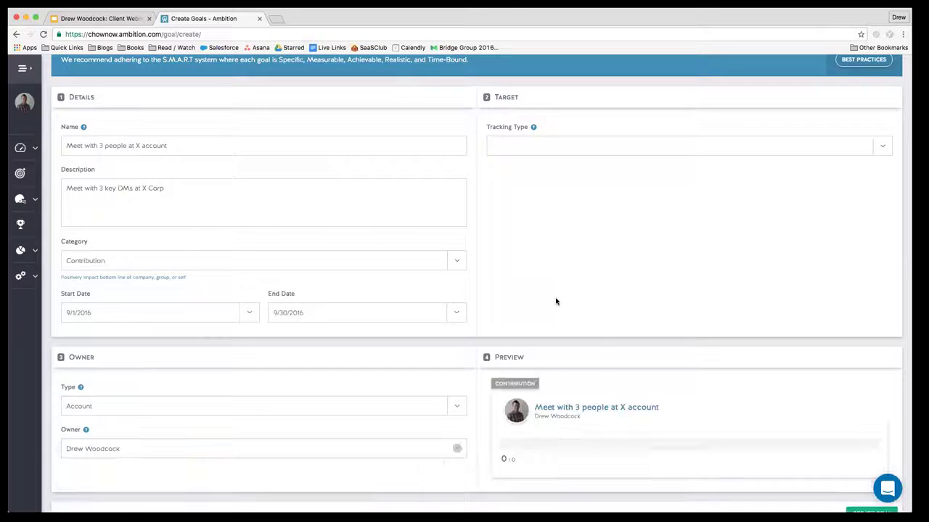
Set the target to Manual tracking with unit name "Meeting Completed" and target value 3, and create the goal
{"action": "scroll", "coordinate": [559, 276], "scroll_direction": "up", "scroll_amount": 3}
{"action": "left_click", "coordinate": [544, 214]}
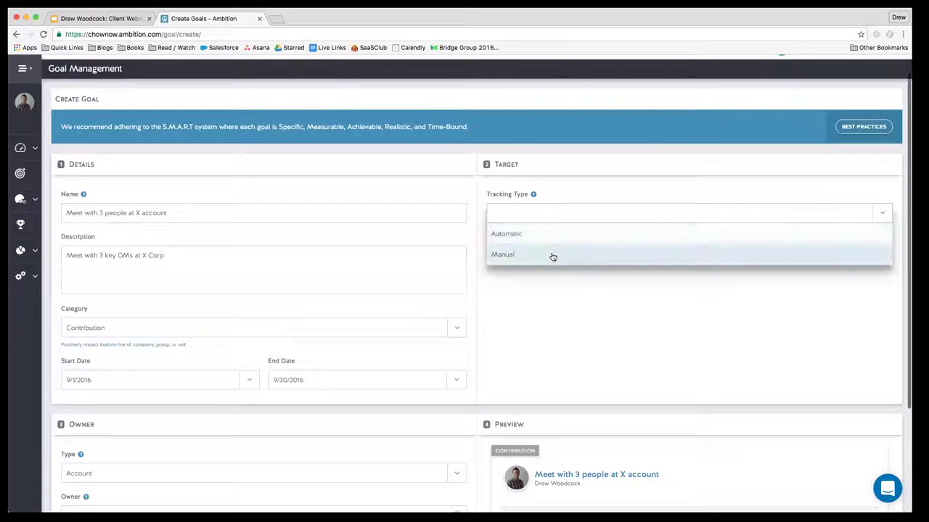
{"action": "left_click", "coordinate": [552, 257]}
{"action": "left_click", "coordinate": [530, 257]}
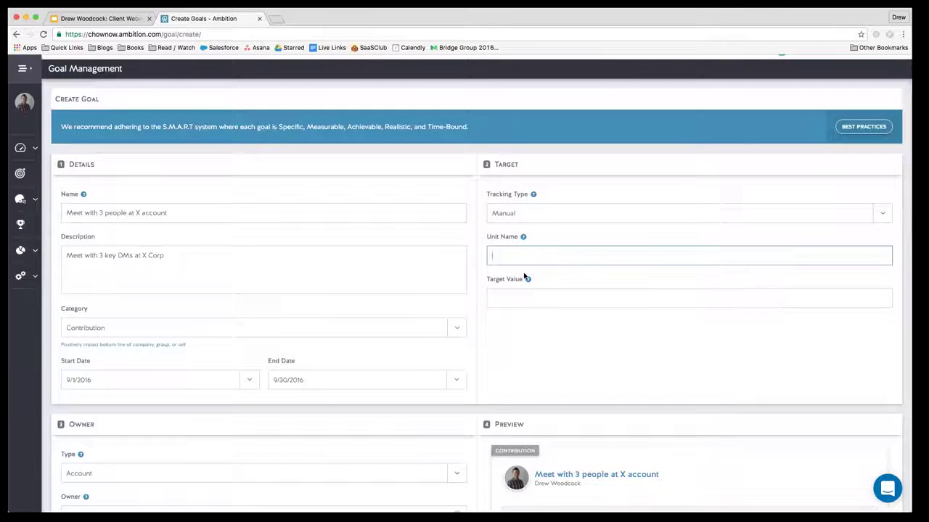
{"action": "type", "text": "Mee"}
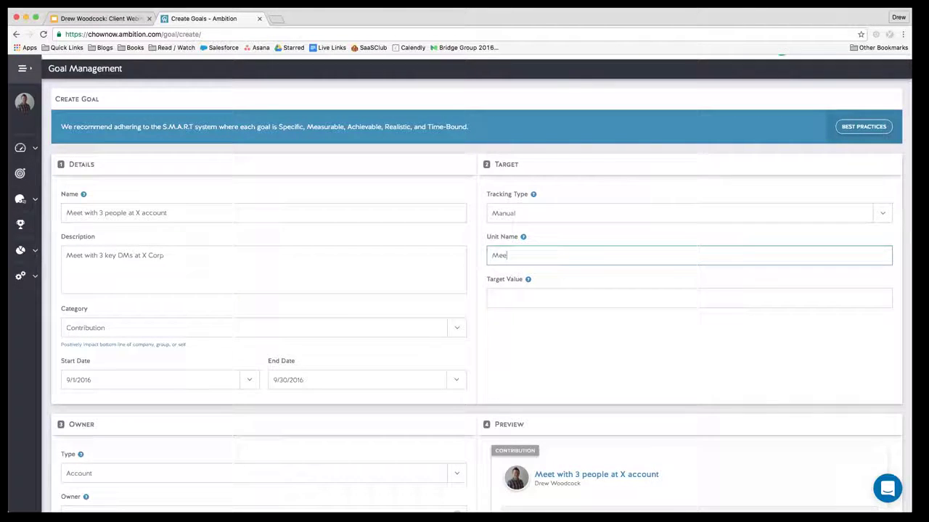
{"action": "type", "text": "ting Completed"}
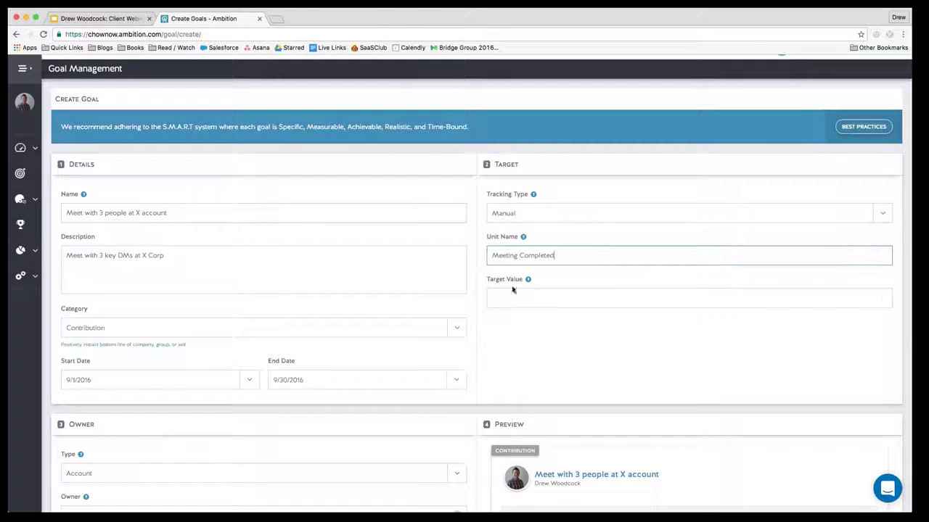
{"action": "left_click", "coordinate": [508, 299]}
{"action": "type", "text": "3"}
{"action": "left_click", "coordinate": [609, 349]}
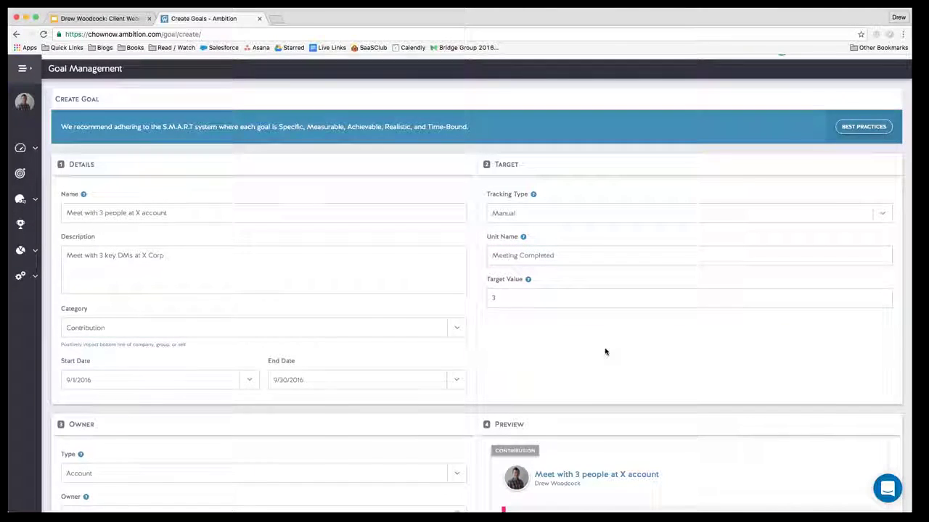
{"action": "scroll", "coordinate": [609, 349], "scroll_direction": "down", "scroll_amount": 3}
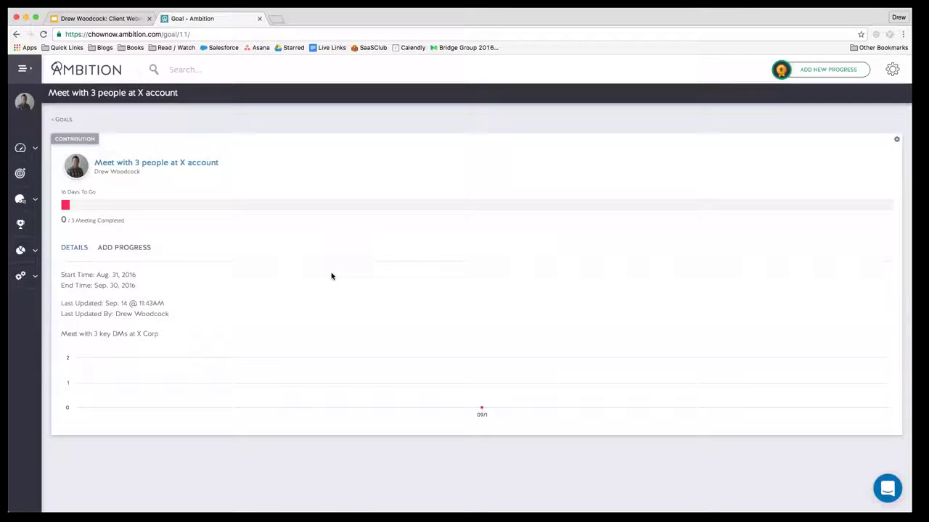
Open the progress value of the goal "Meet with 3 people at X account" for editing
{"action": "left_click", "coordinate": [120, 249]}
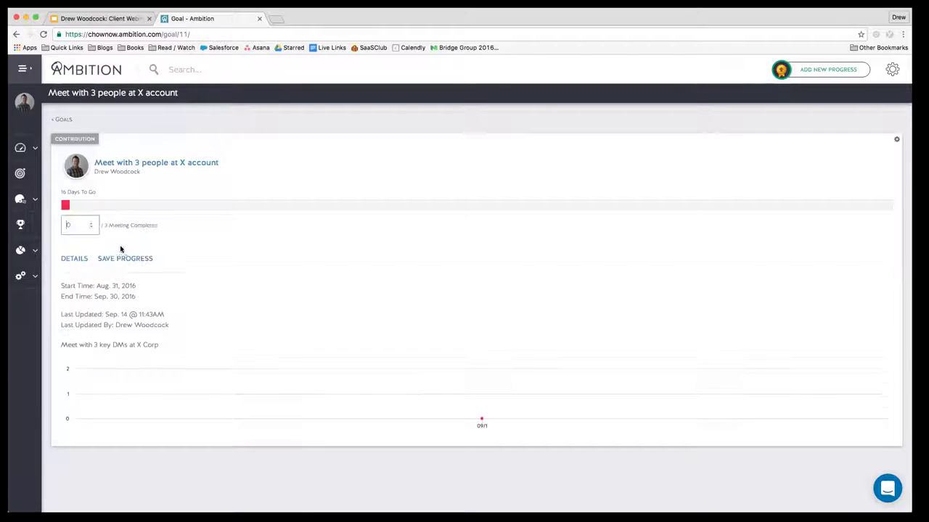